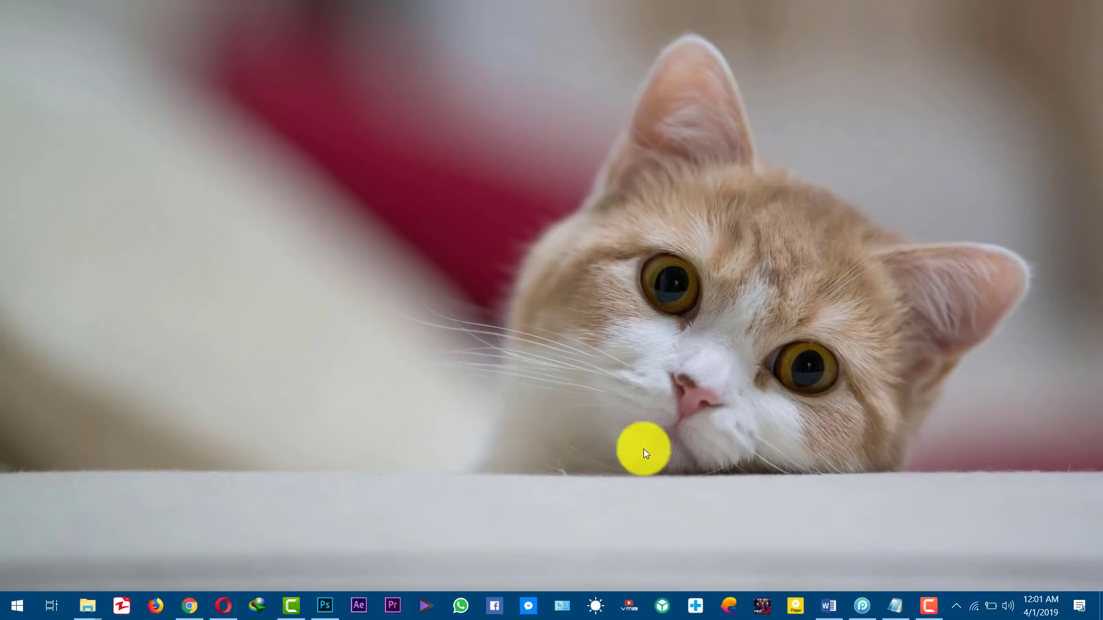
Go to the PhoneRescue Free Download page in Opera, then minimize Opera to the desktop
left_click(220, 593)
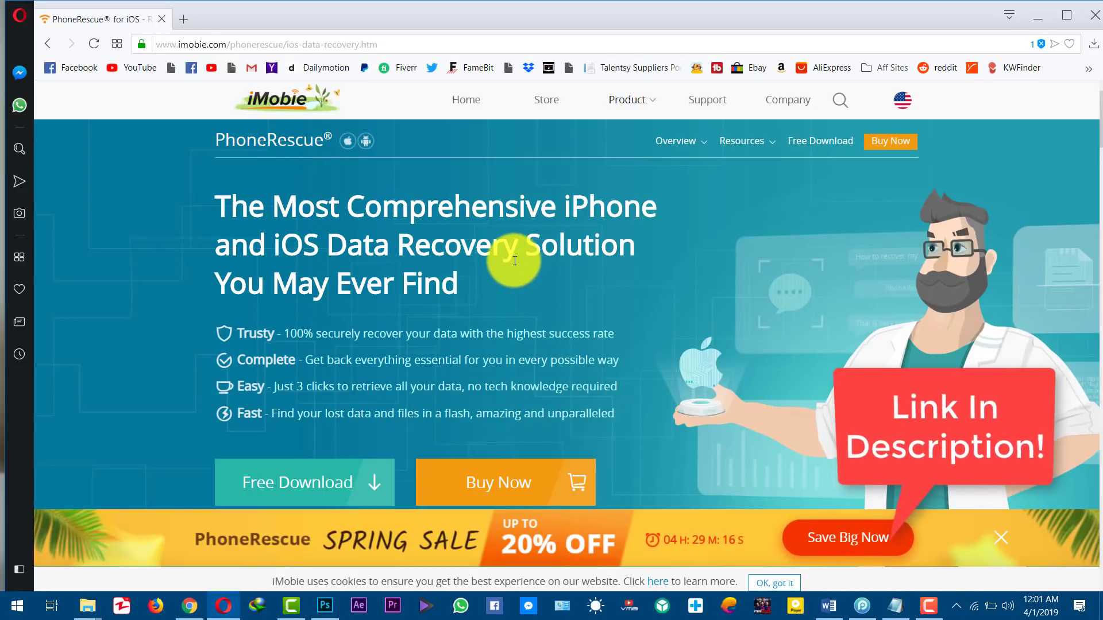
scroll(516, 262, "down", 4)
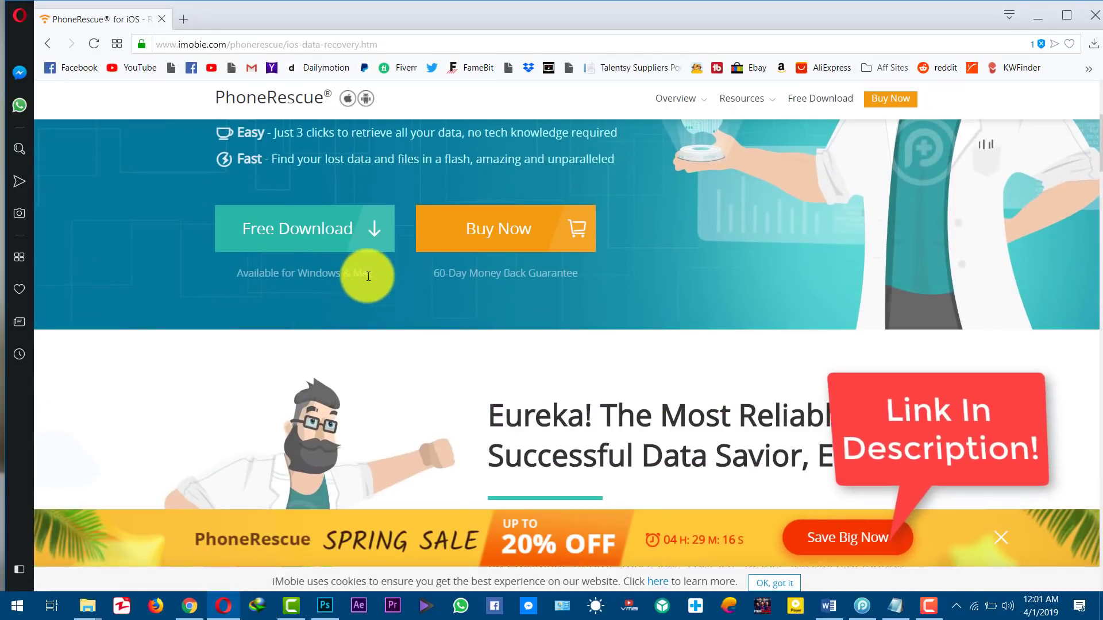
left_click_drag(374, 277, 301, 266)
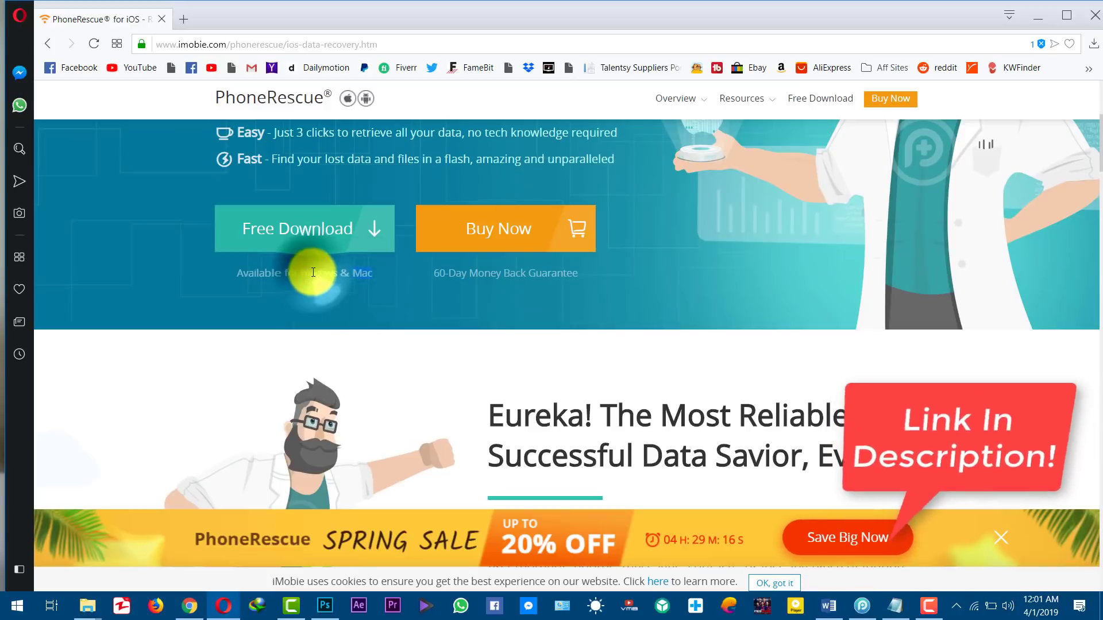
left_click(321, 230)
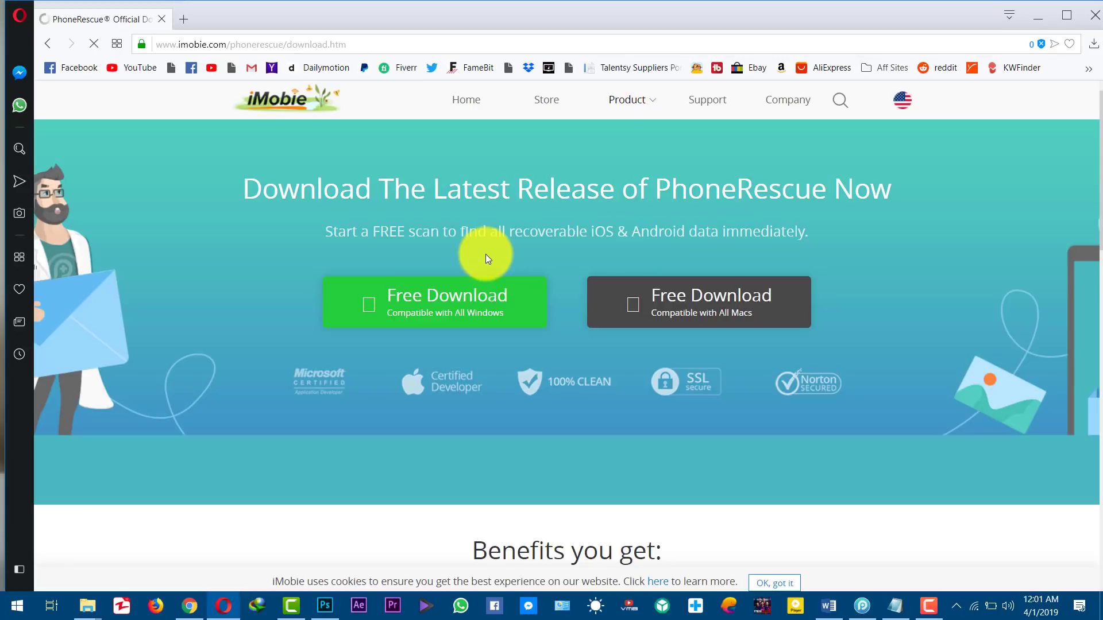
left_click(1035, 11)
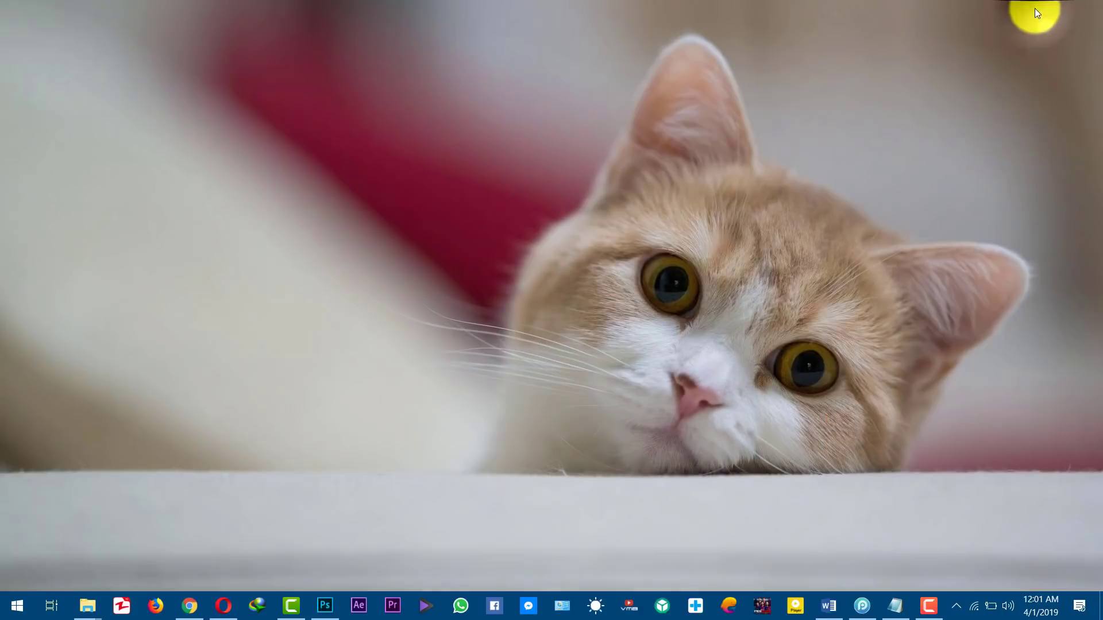
Launch PhoneRescue from the taskbar to show its recovery modes
left_click(862, 605)
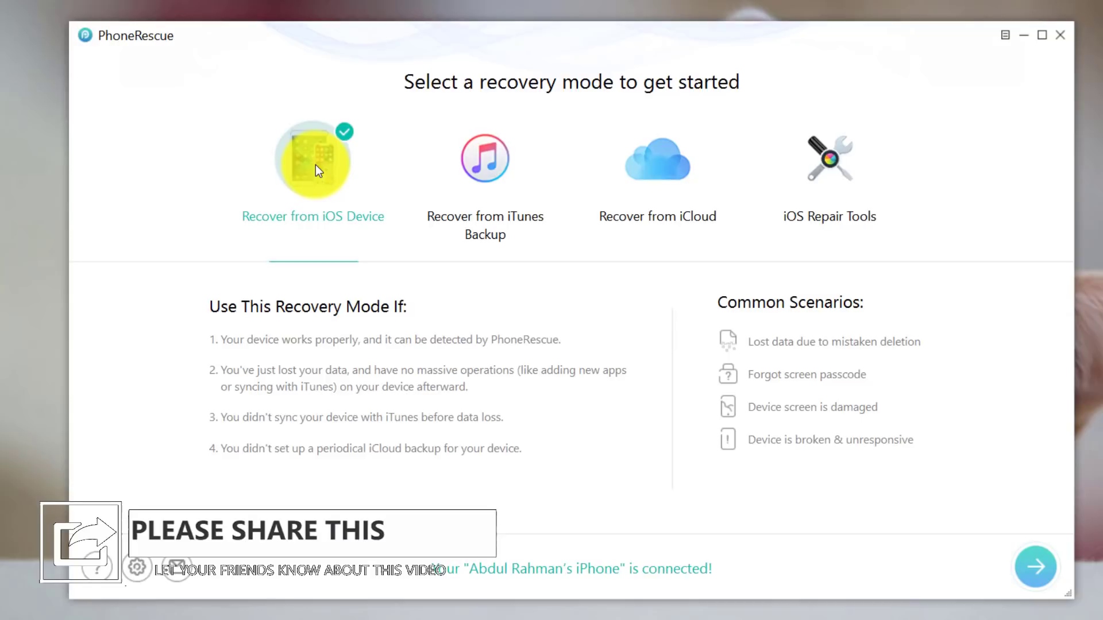
left_click(489, 160)
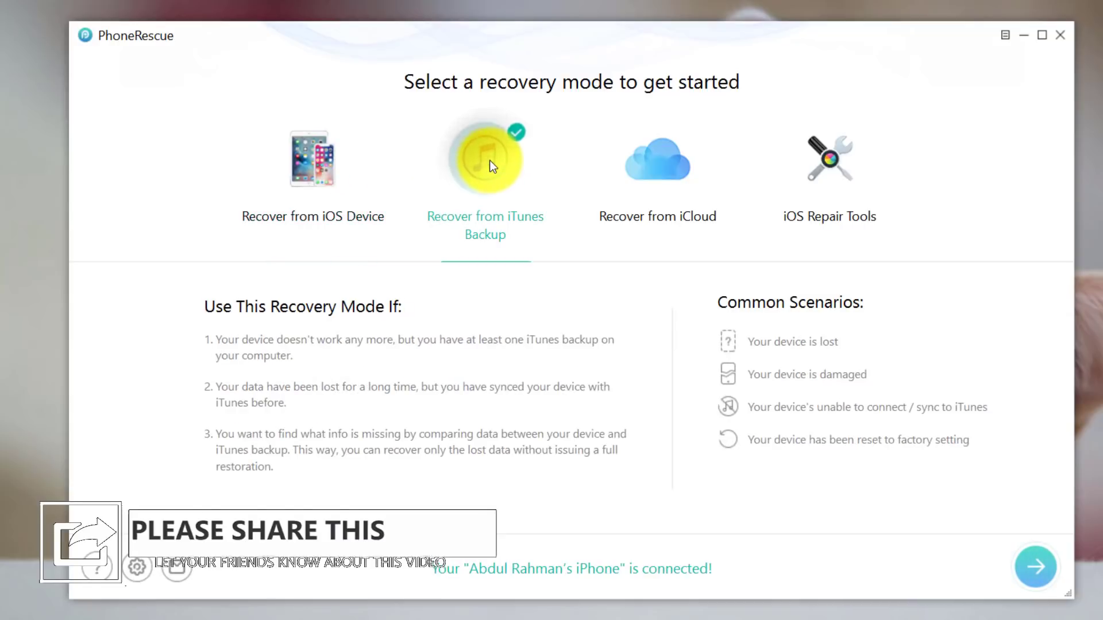
left_click(654, 167)
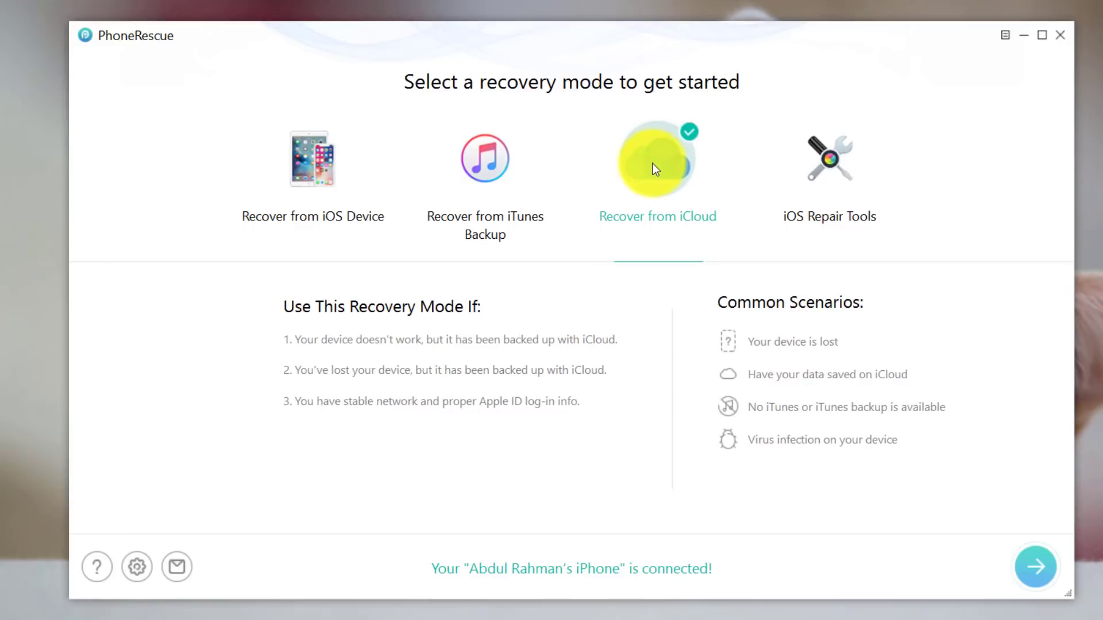
left_click(833, 156)
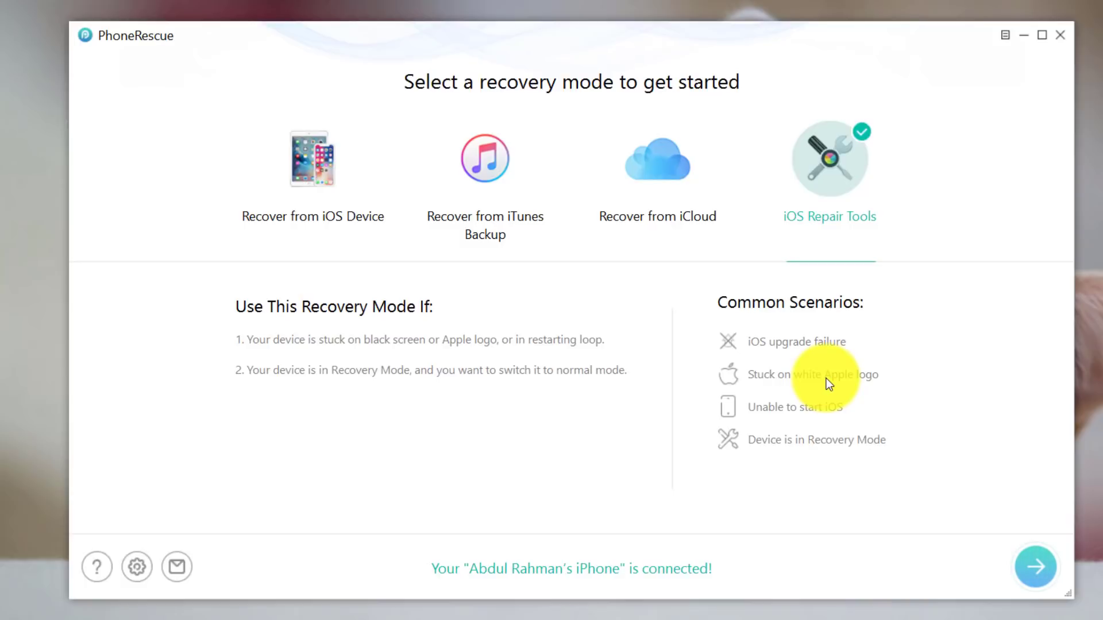
left_click(308, 169)
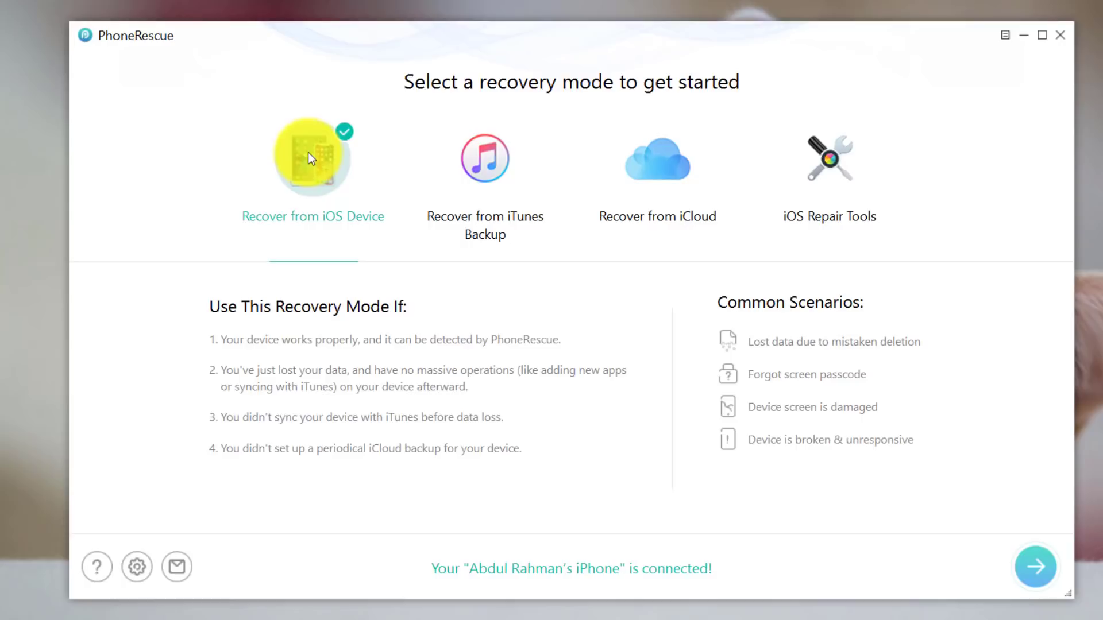
left_click(1040, 571)
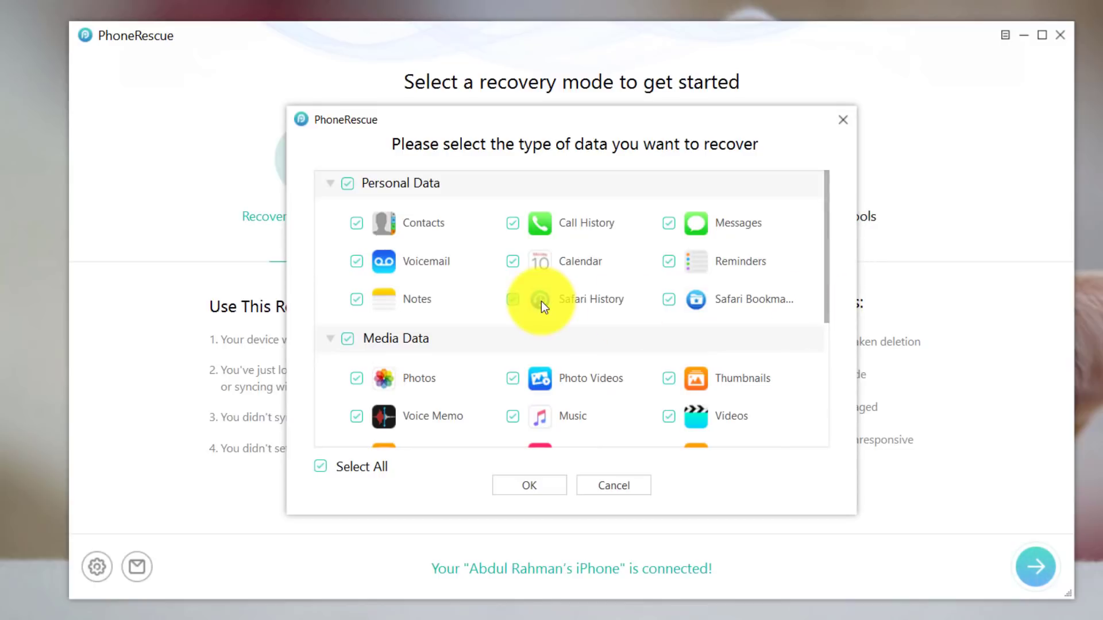
Deselect all data types, keep only Messages, and start analyzing the iPhone
scroll(543, 304, "down", 3)
scroll(541, 301, "down", 5)
scroll(541, 301, "up", 8)
left_click(319, 467)
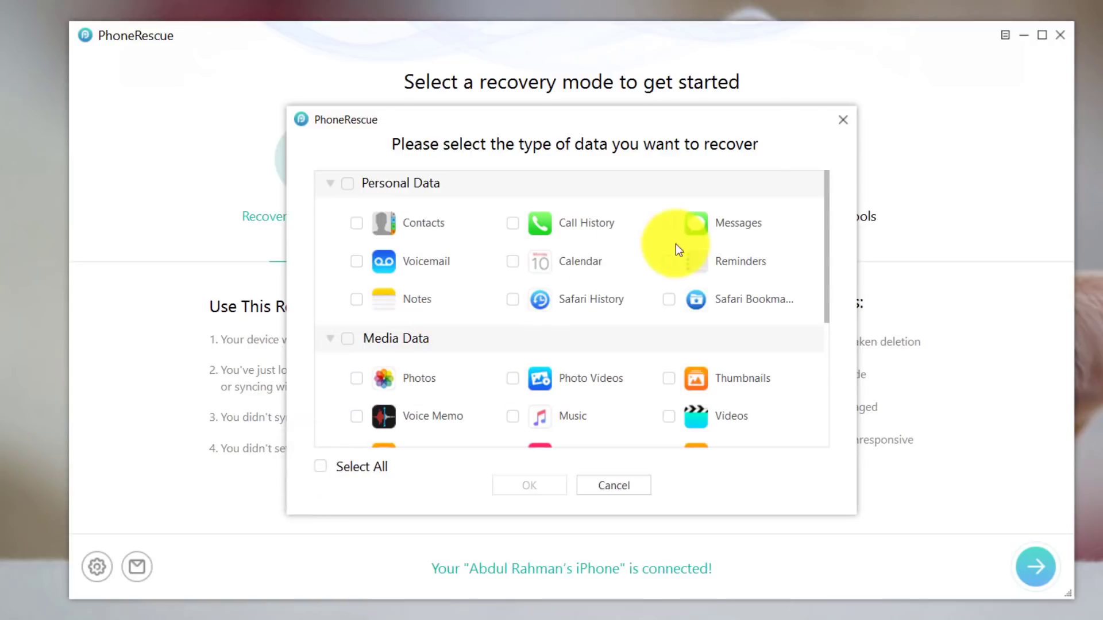
left_click(668, 223)
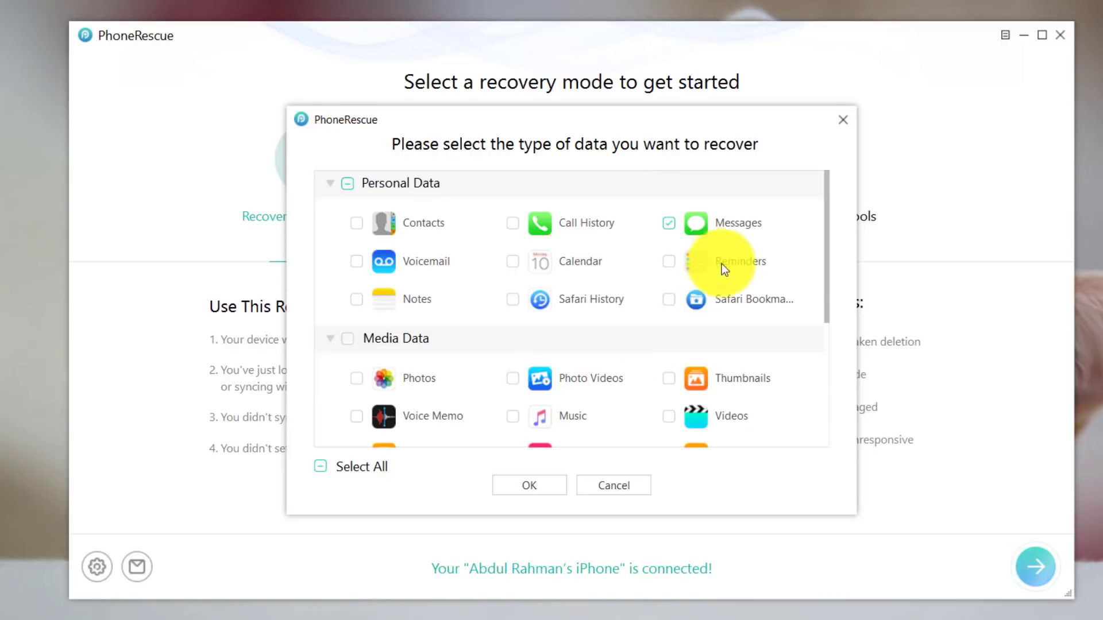
left_click(538, 485)
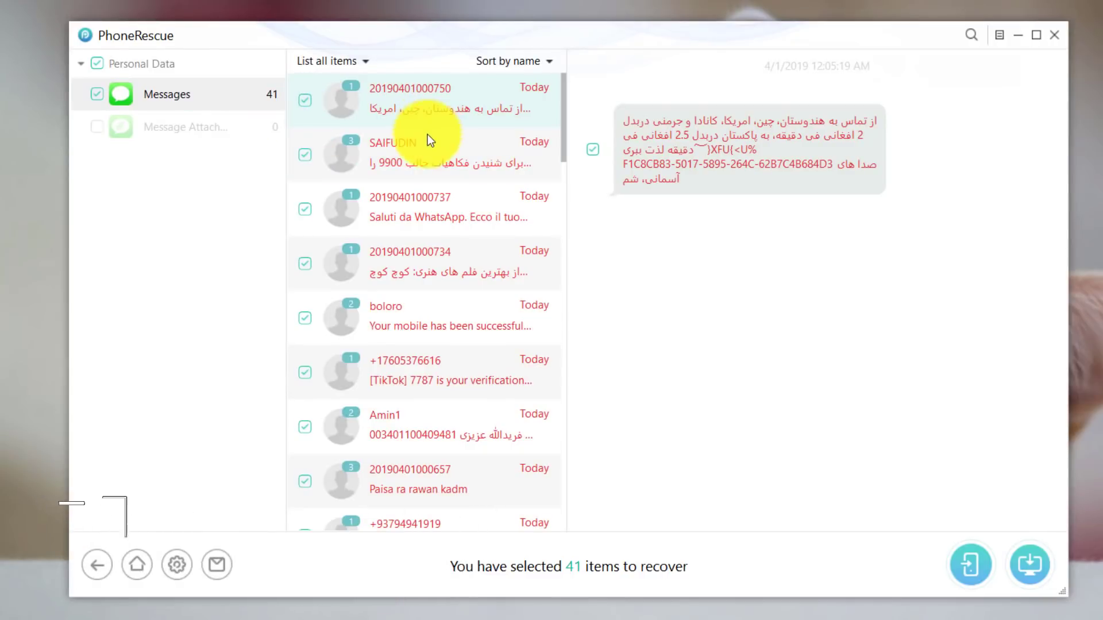
scroll(431, 144, "down", 7)
scroll(433, 143, "down", 4)
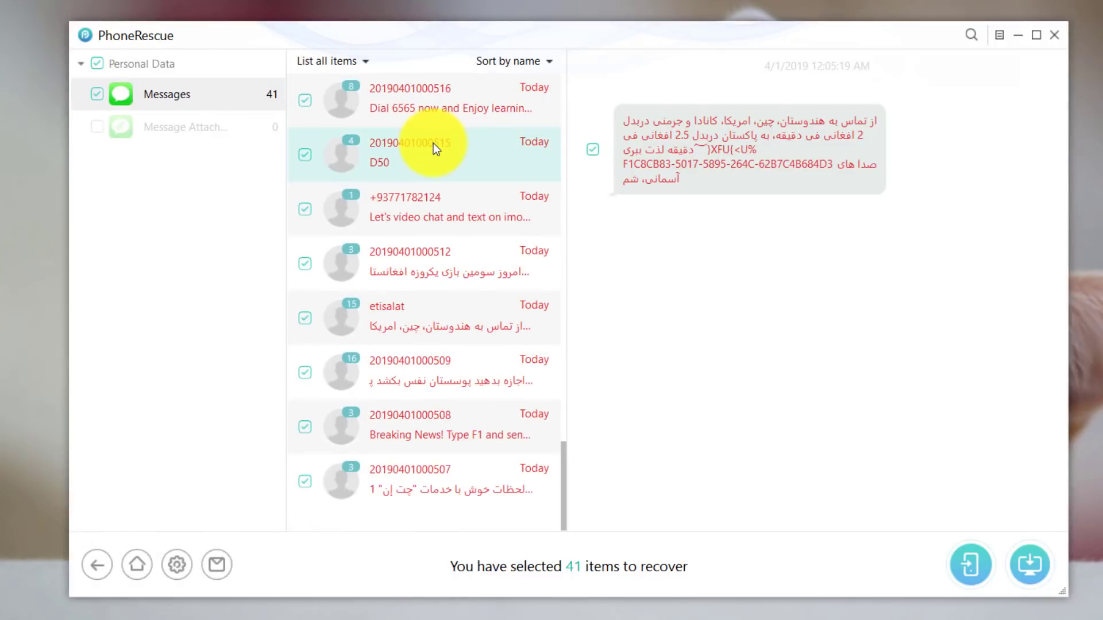
scroll(433, 145, "up", 10)
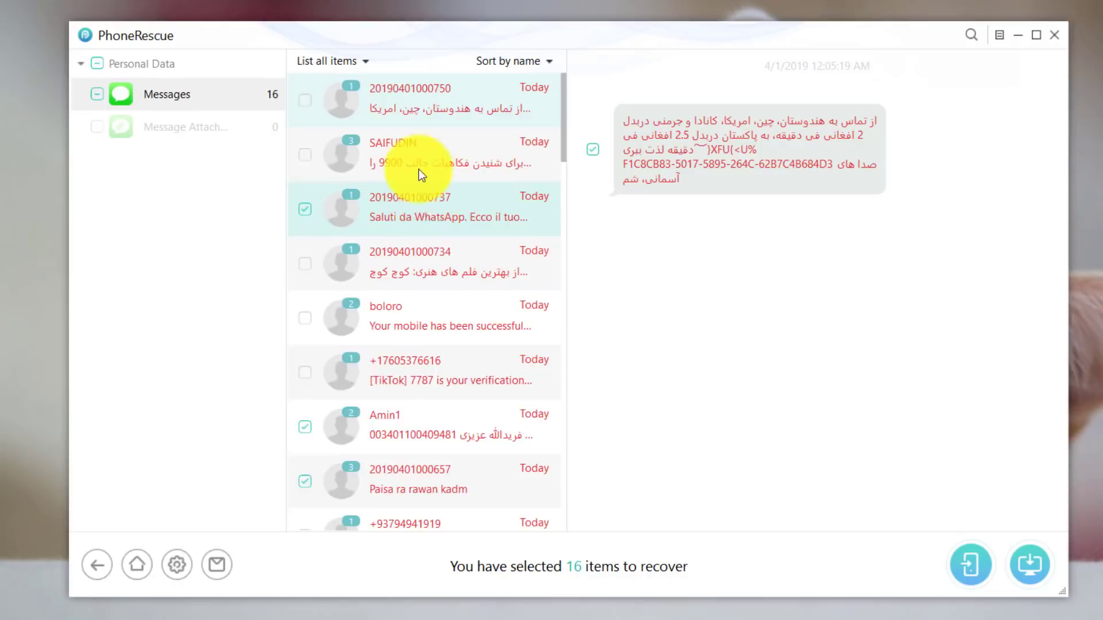
scroll(418, 167, "down", 8)
left_click(304, 374)
left_click(304, 318)
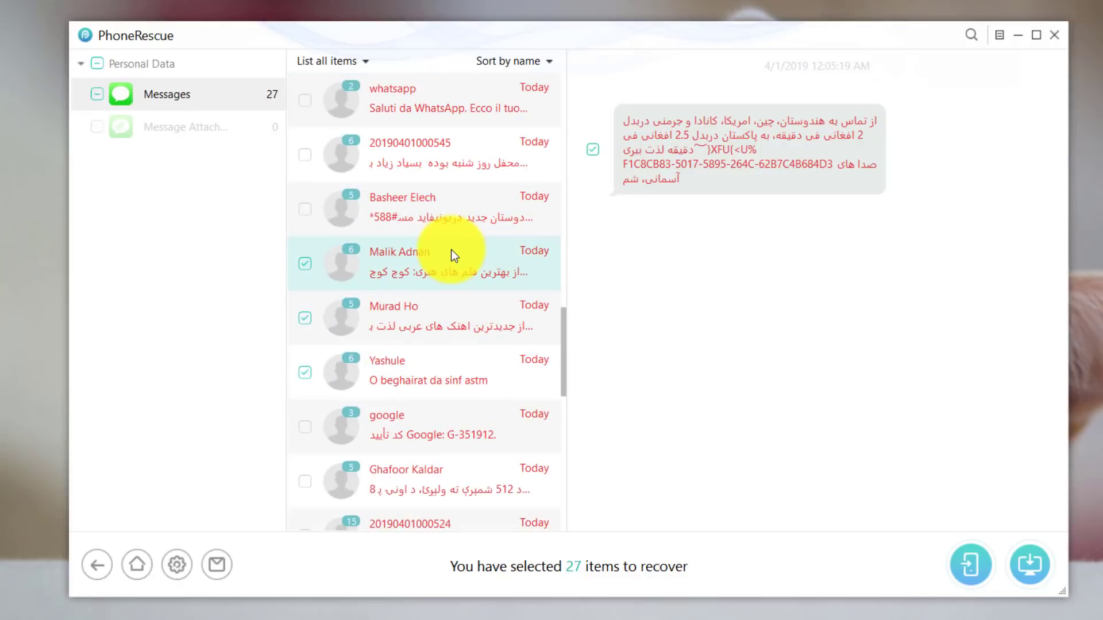
scroll(451, 250, "down", 3)
scroll(452, 249, "down", 2)
scroll(452, 250, "up", 10)
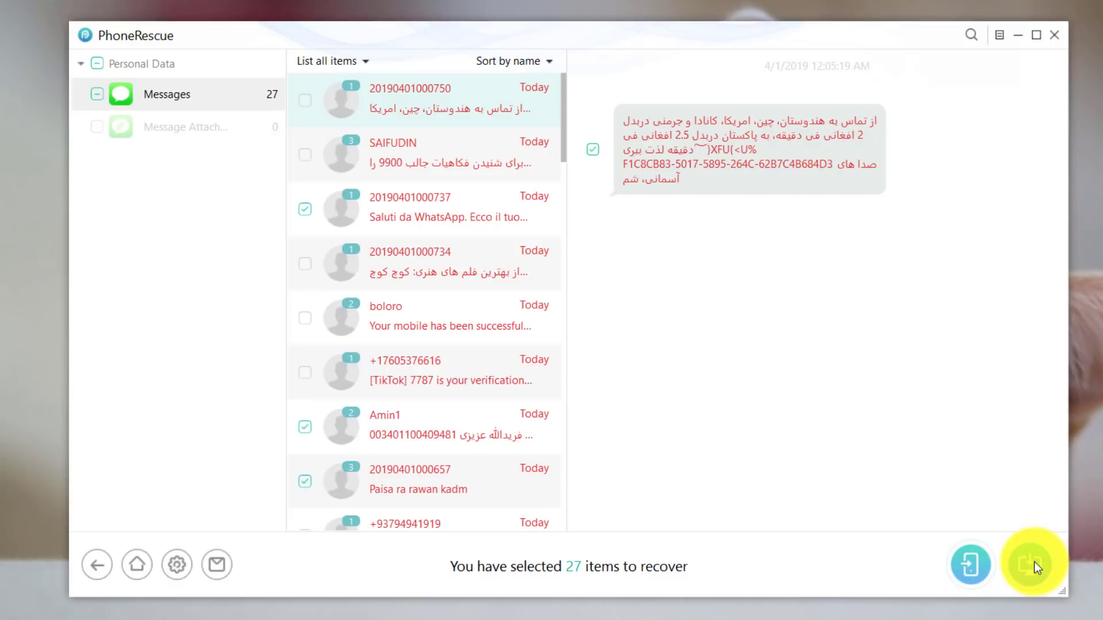
Cancel recovery to the device at the password prompt and open the Submit Ticket page maximized
left_click(968, 565)
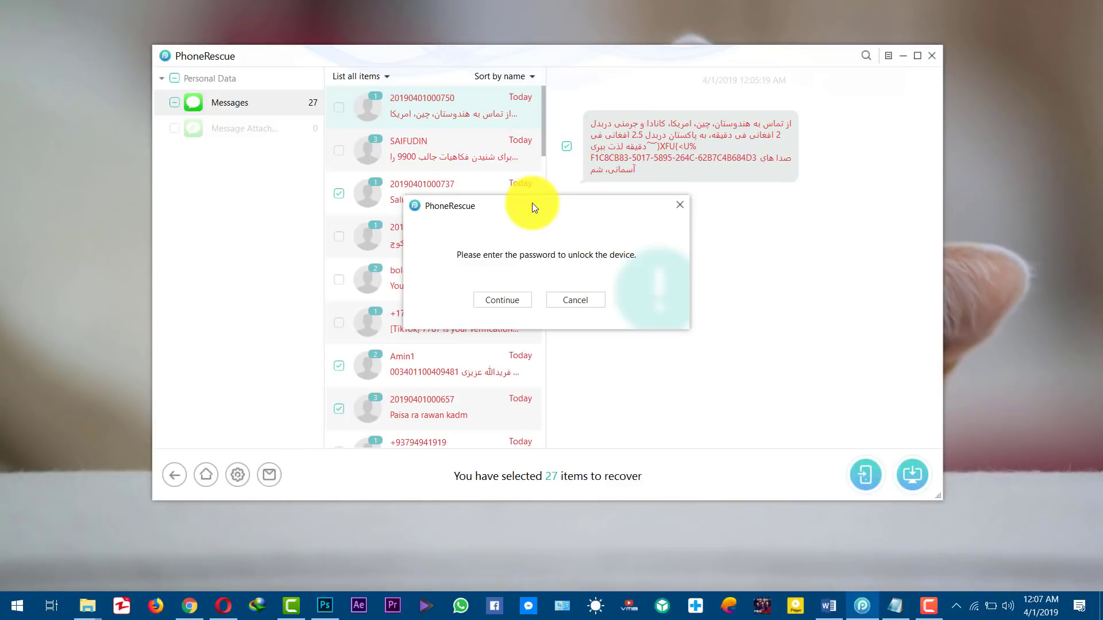
left_click(591, 300)
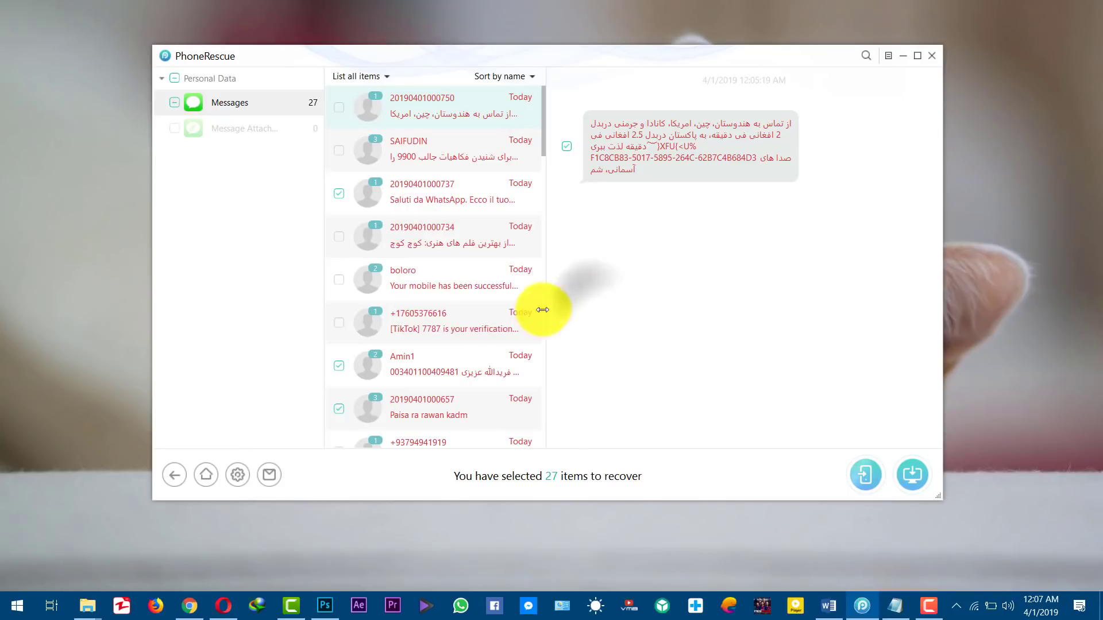
left_click(268, 475)
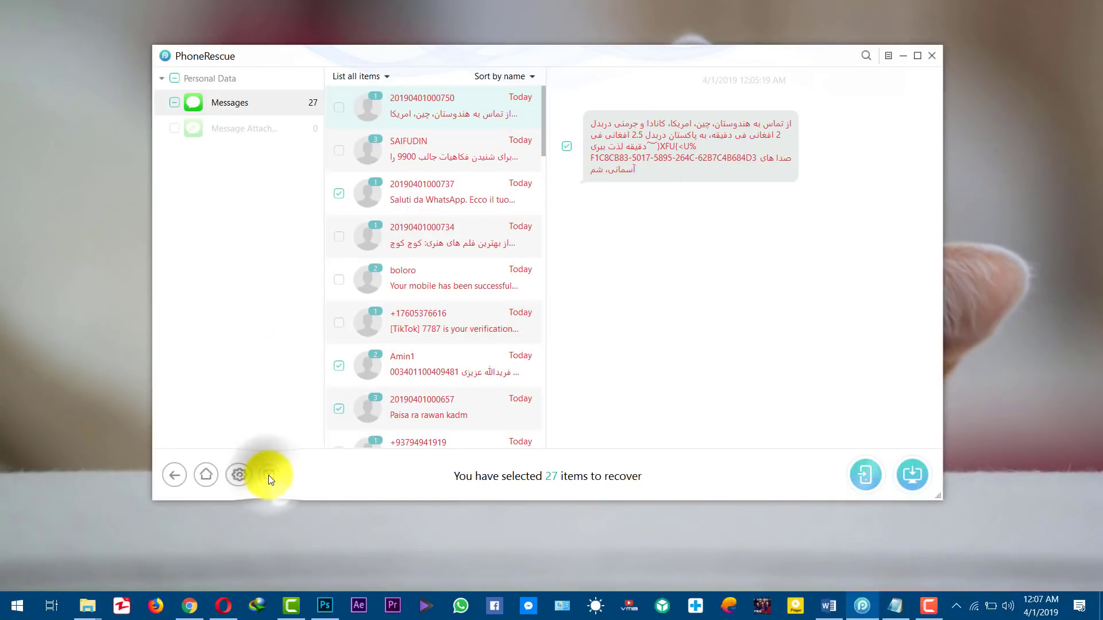
left_click(678, 9)
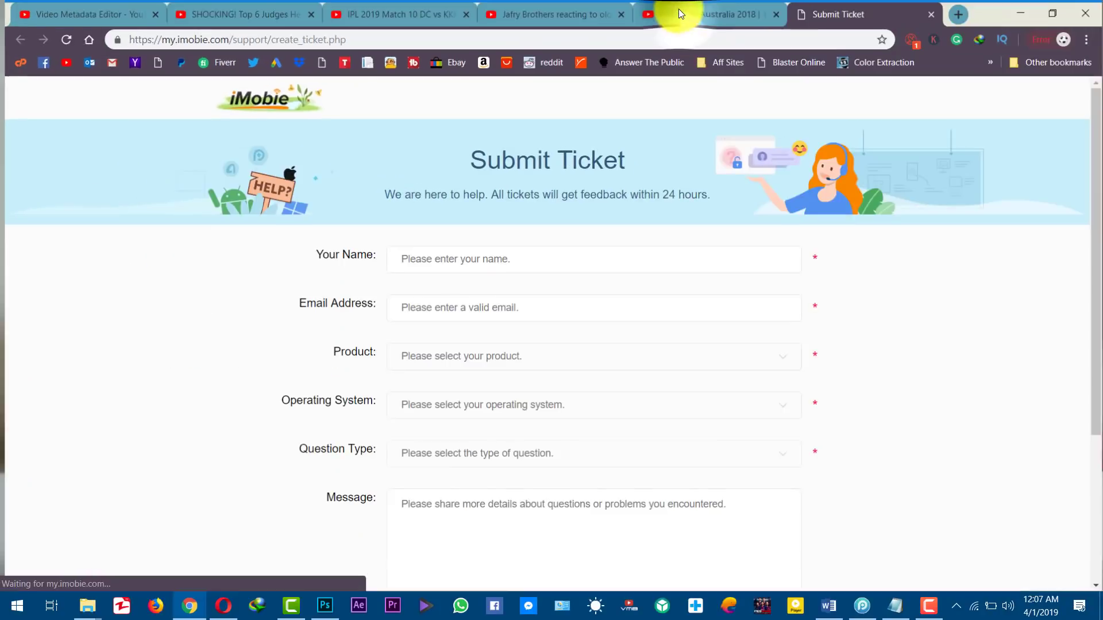
Close the Submit Ticket tab in Chrome and minimize the browser back to PhoneRescue
left_click(733, 9)
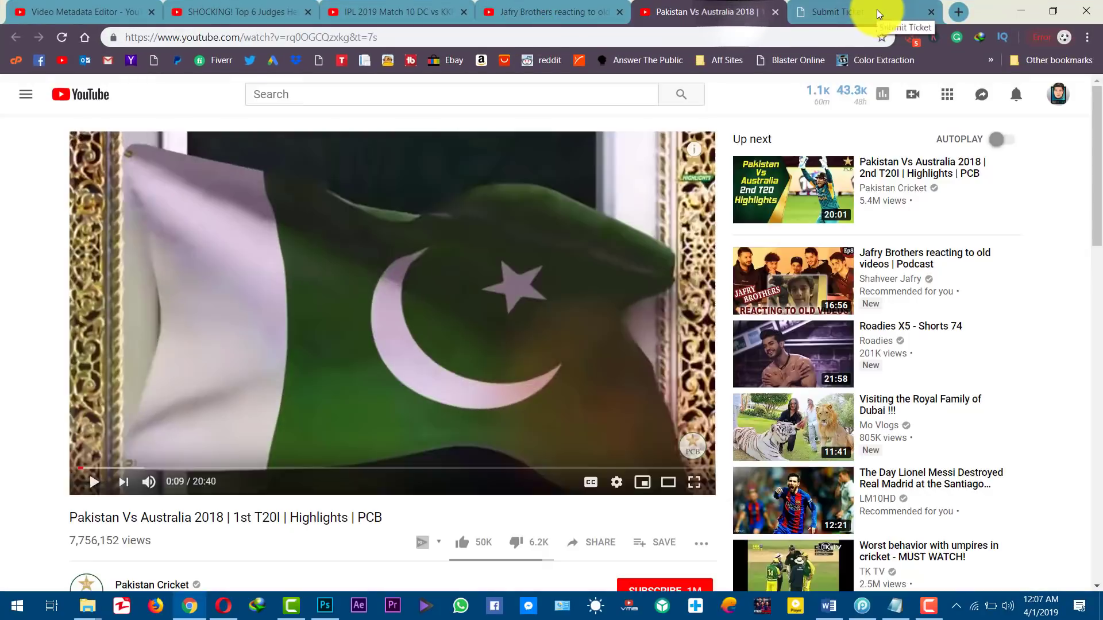
left_click(876, 9)
left_click(931, 11)
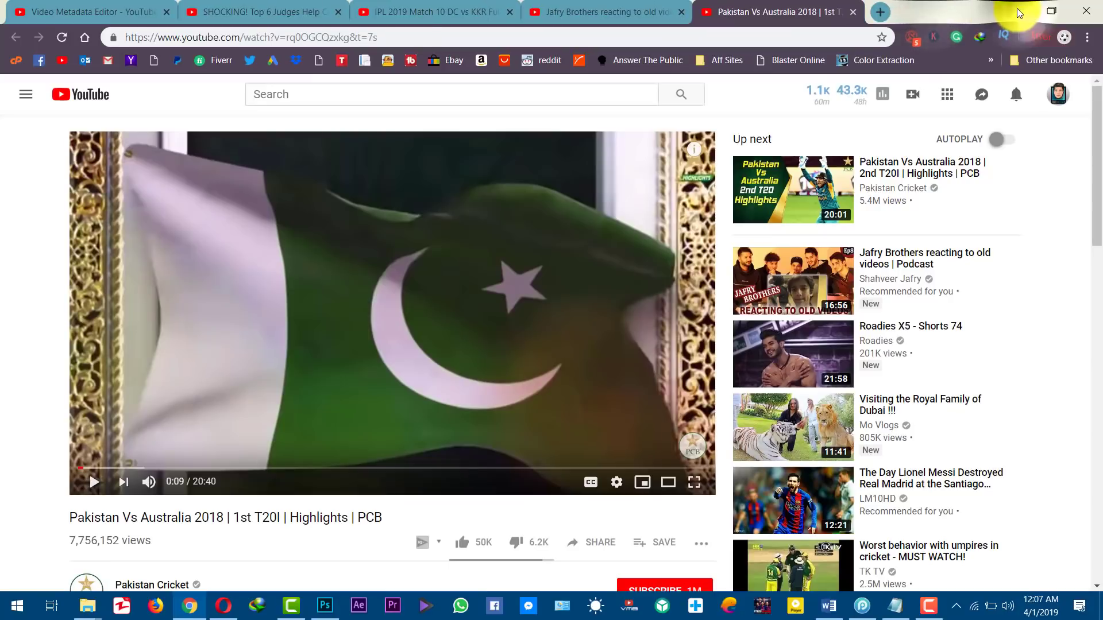
left_click(1018, 8)
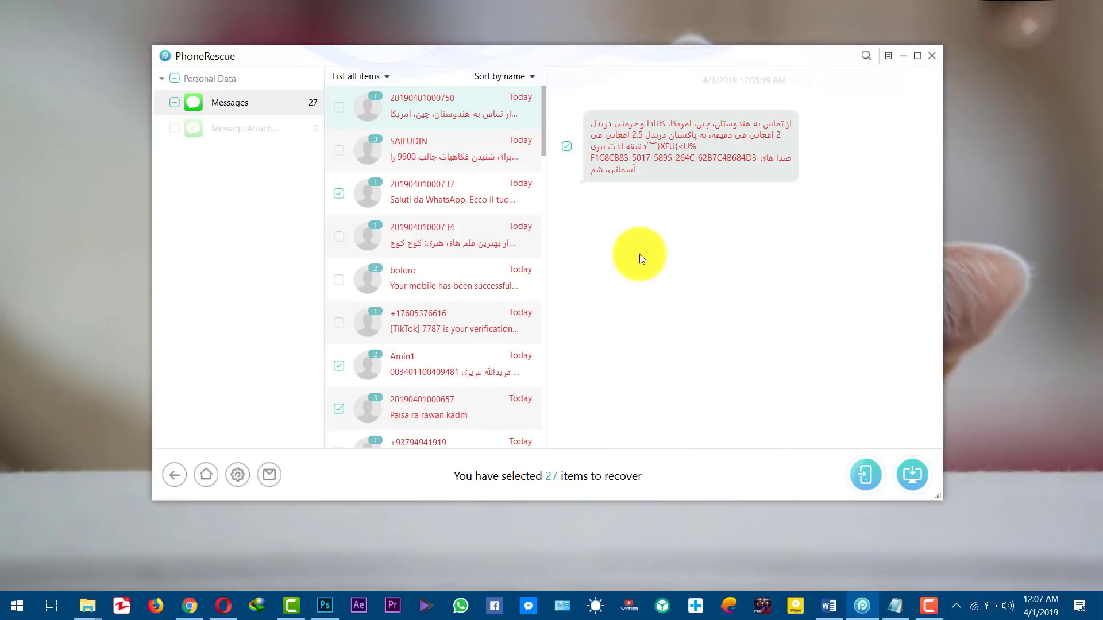
Recover the 27 selected messages to the computer and open the export folder
left_click(912, 475)
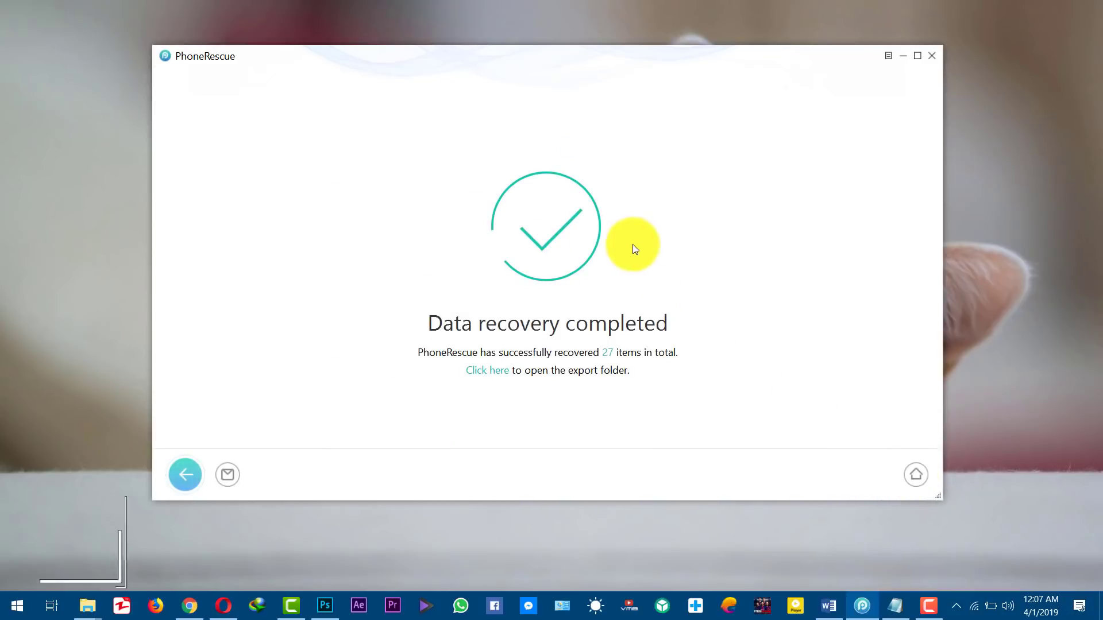
left_click(492, 373)
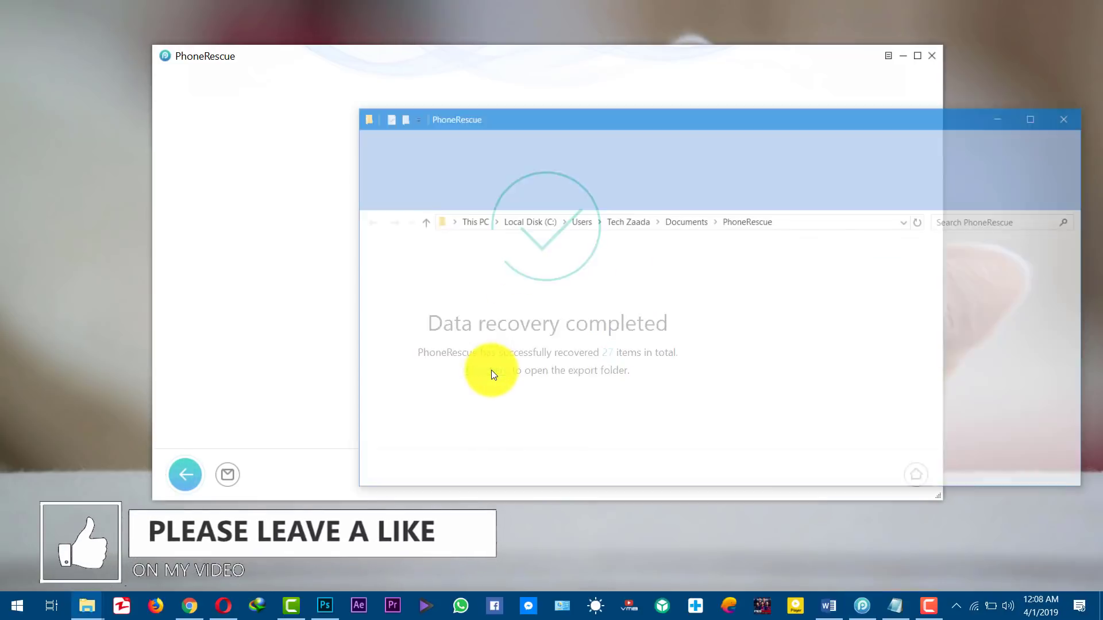
double_click(615, 264)
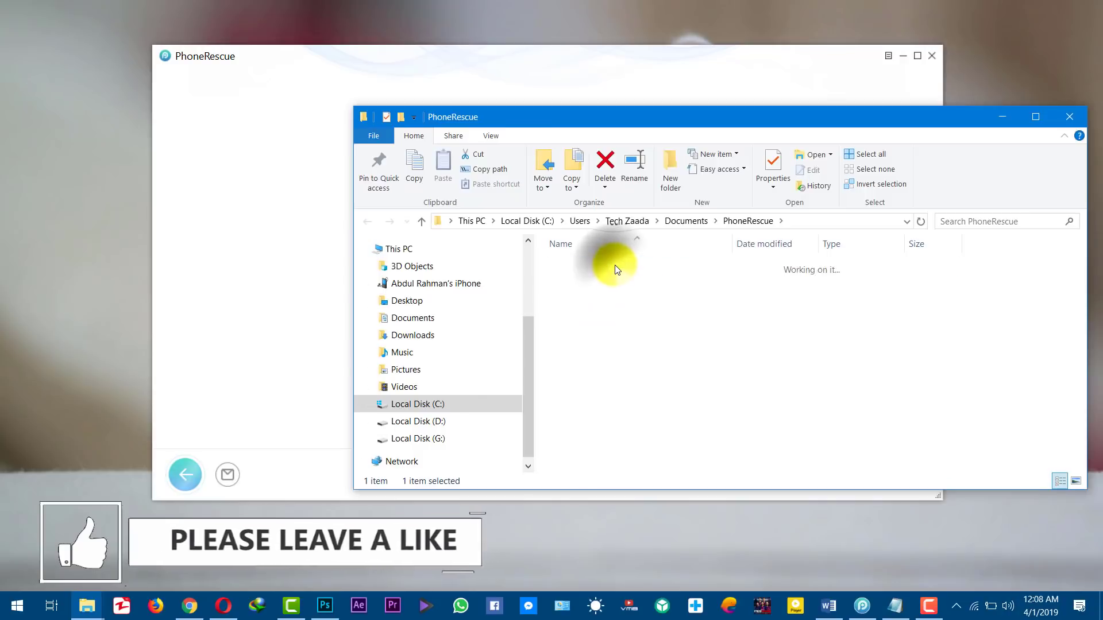
double_click(614, 264)
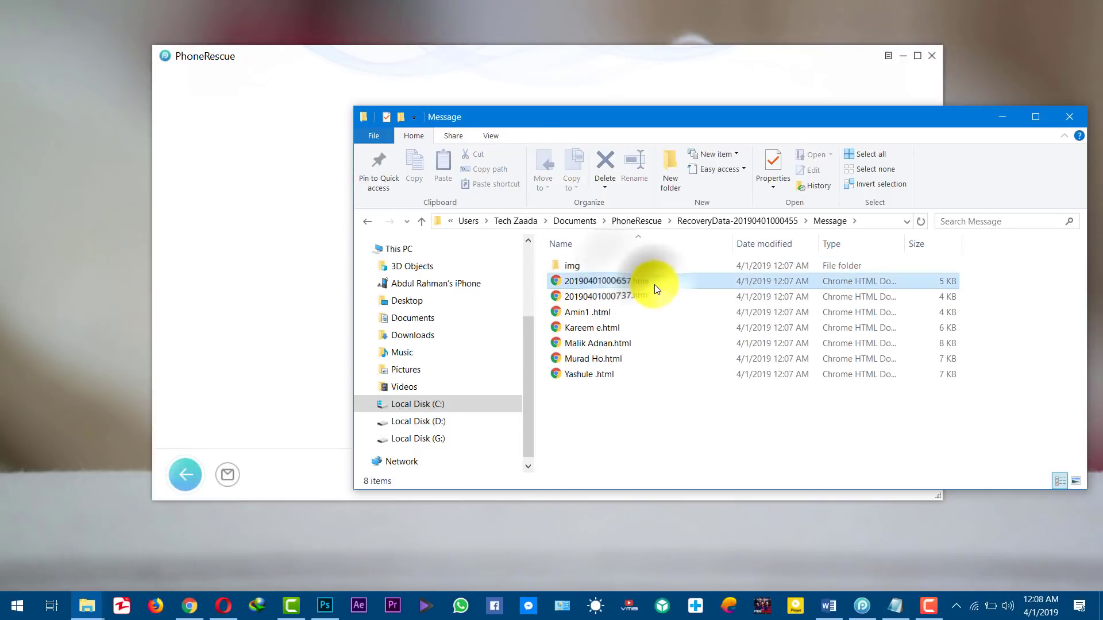
left_click(617, 301)
left_click(595, 310)
View the Amin1 .html conversation full screen in Chrome, then close it and minimize Chrome
double_click(679, 314)
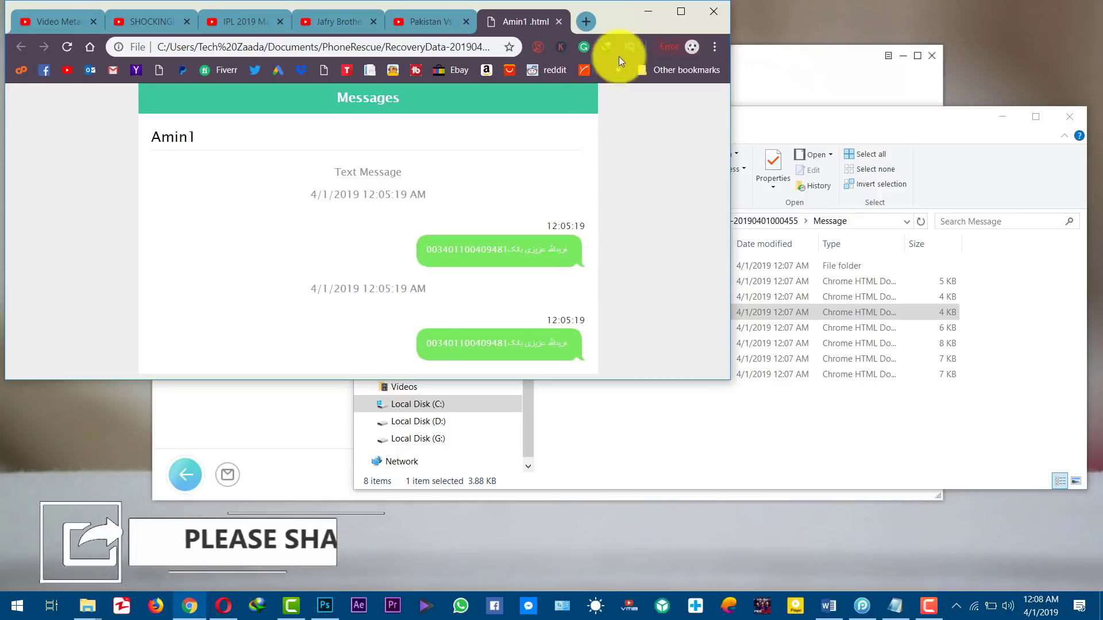
left_click(681, 11)
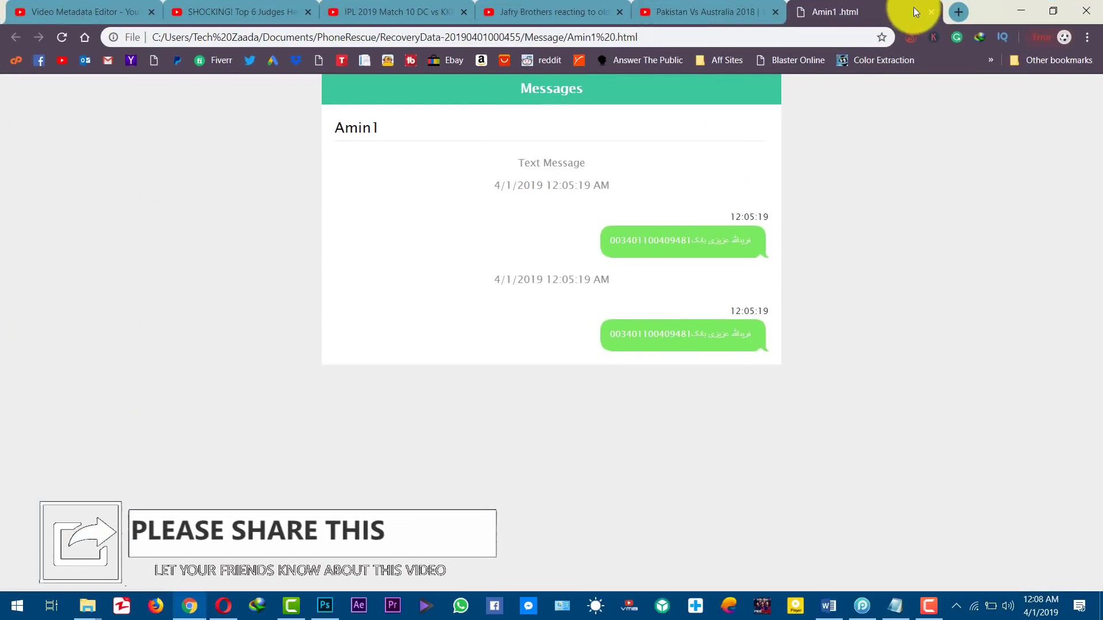
left_click(930, 11)
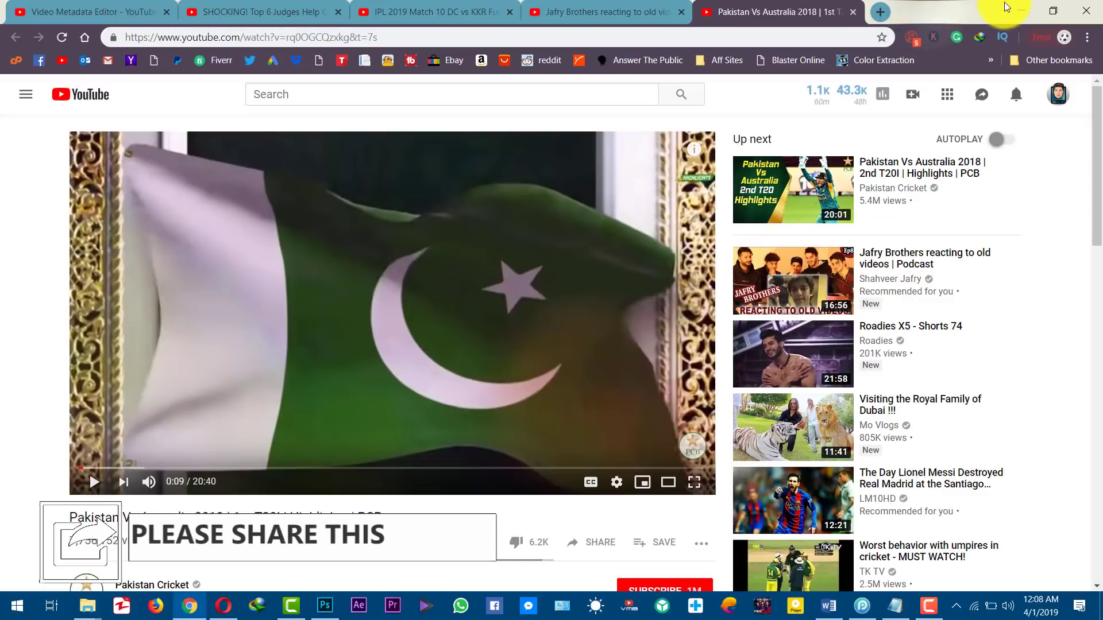
left_click(1018, 10)
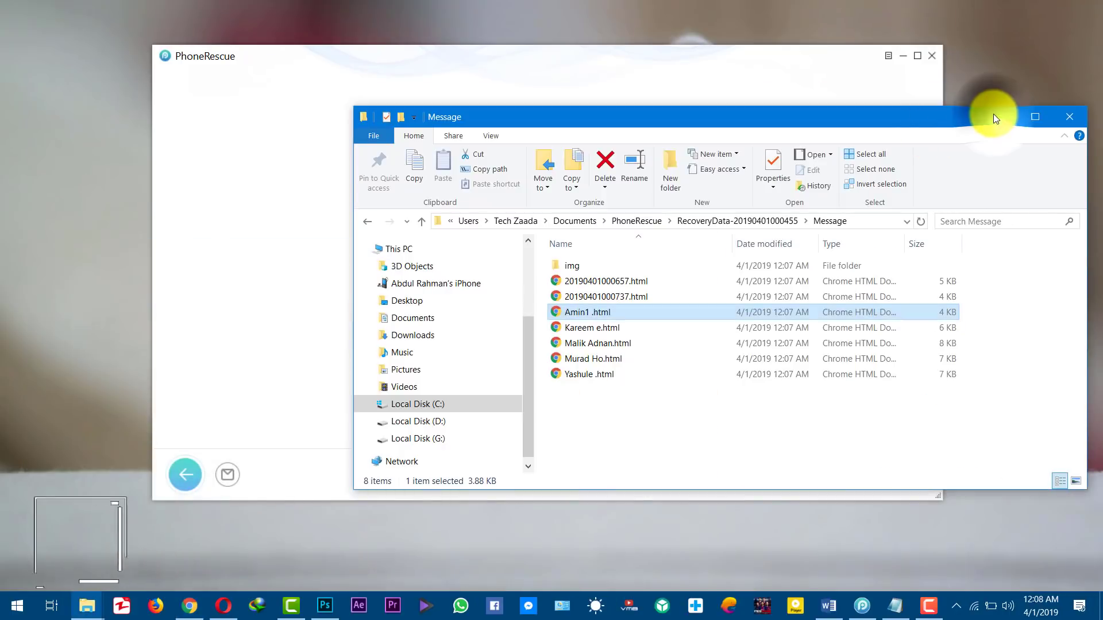